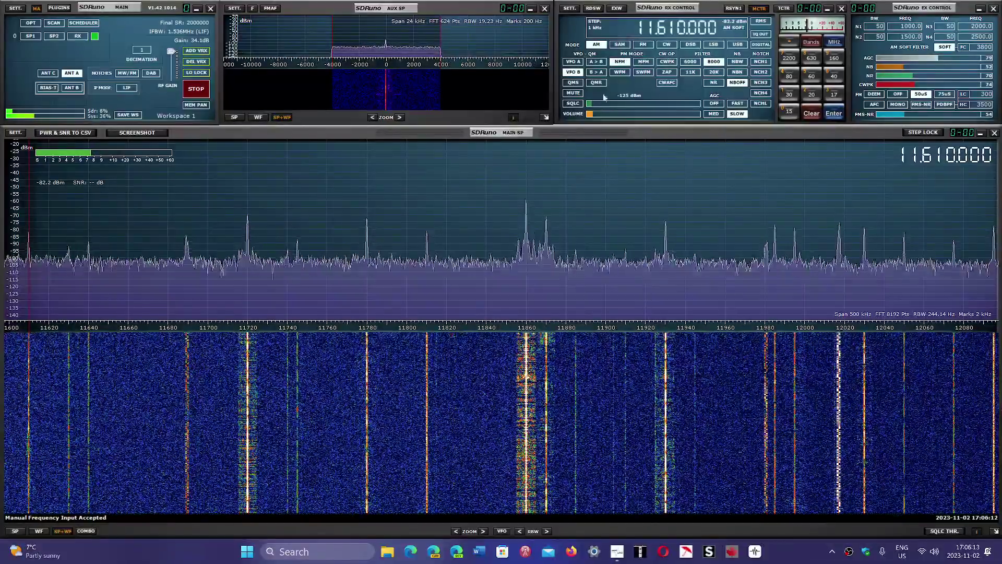
# - Raise the audio volume to about a third, then tune to 11630 kHz and 11640 kHz in AM
pyautogui.click(620, 113)
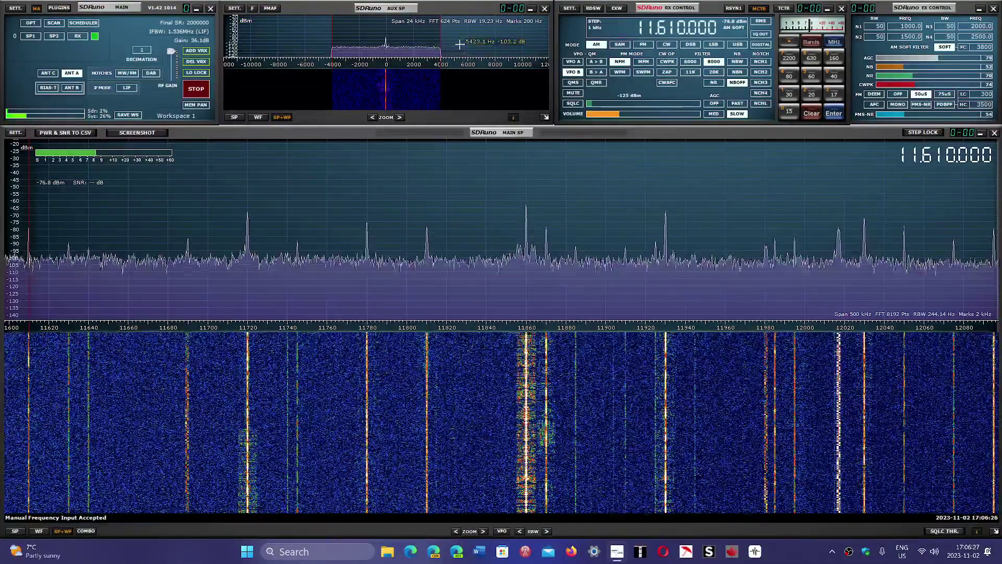
pyautogui.click(590, 114)
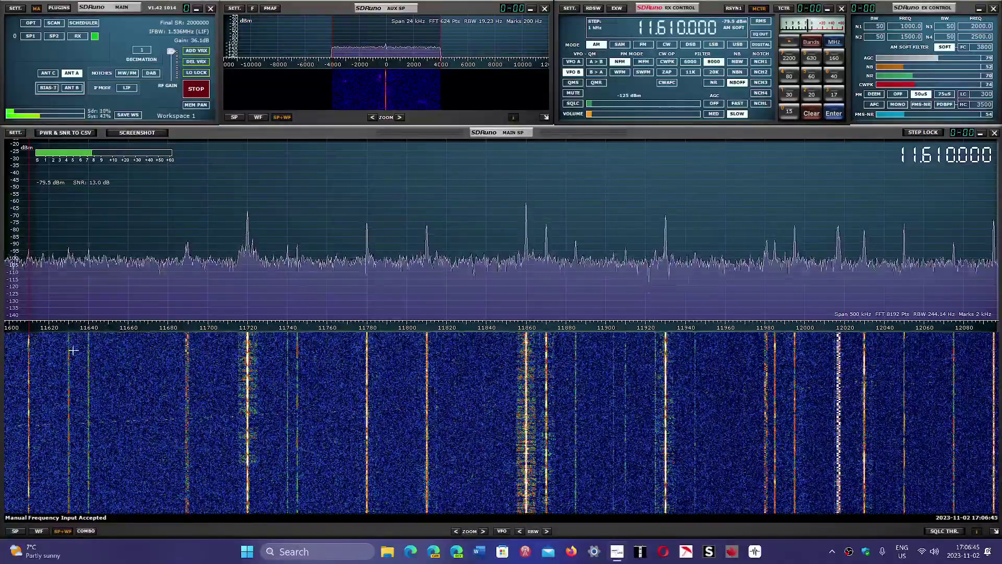
pyautogui.click(619, 115)
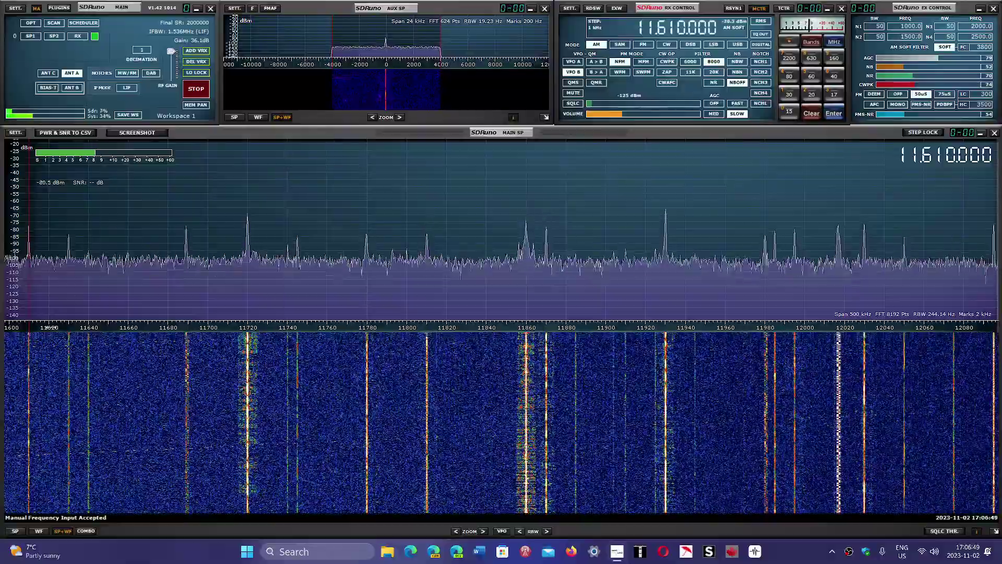
pyautogui.click(68, 348)
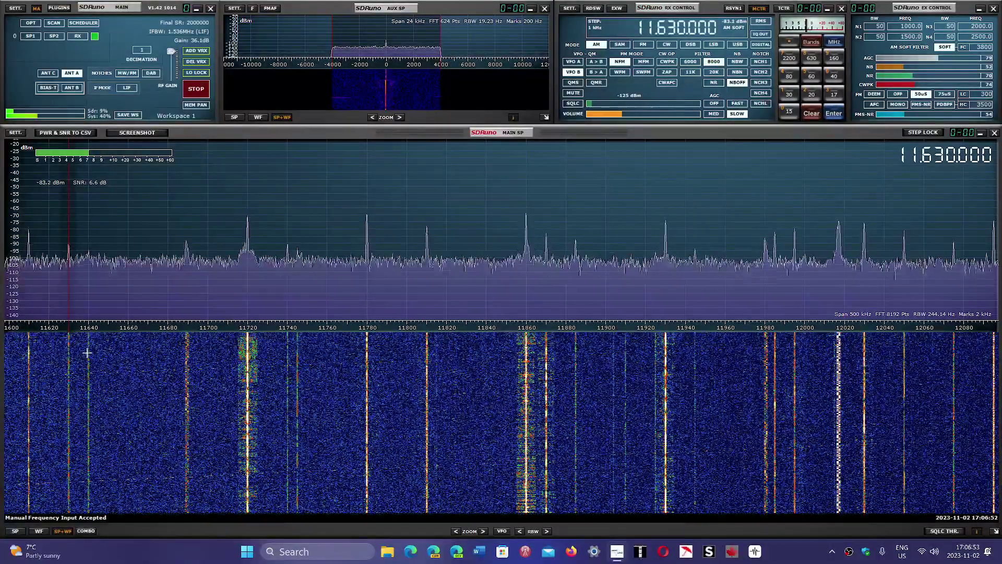
pyautogui.click(89, 349)
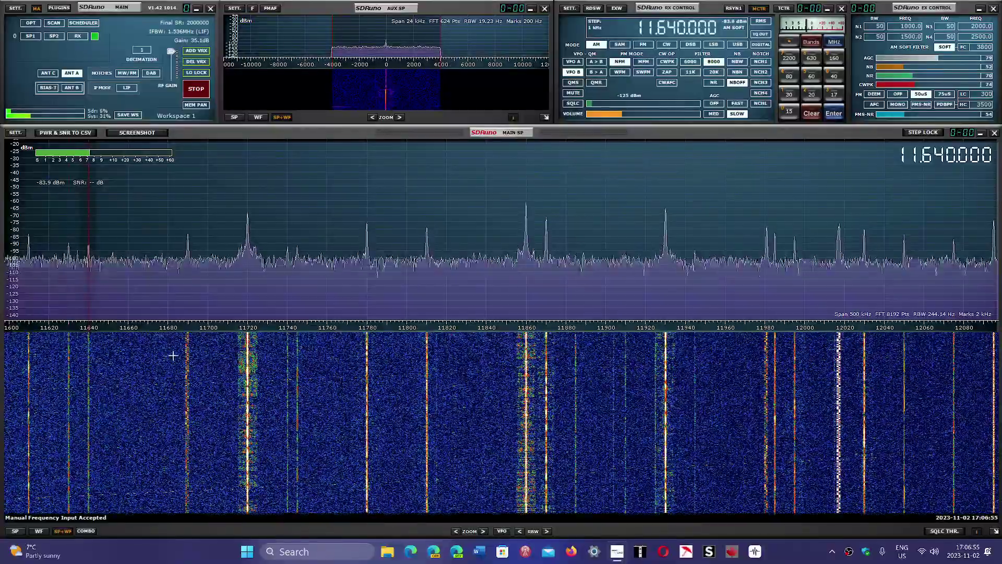
pyautogui.click(247, 365)
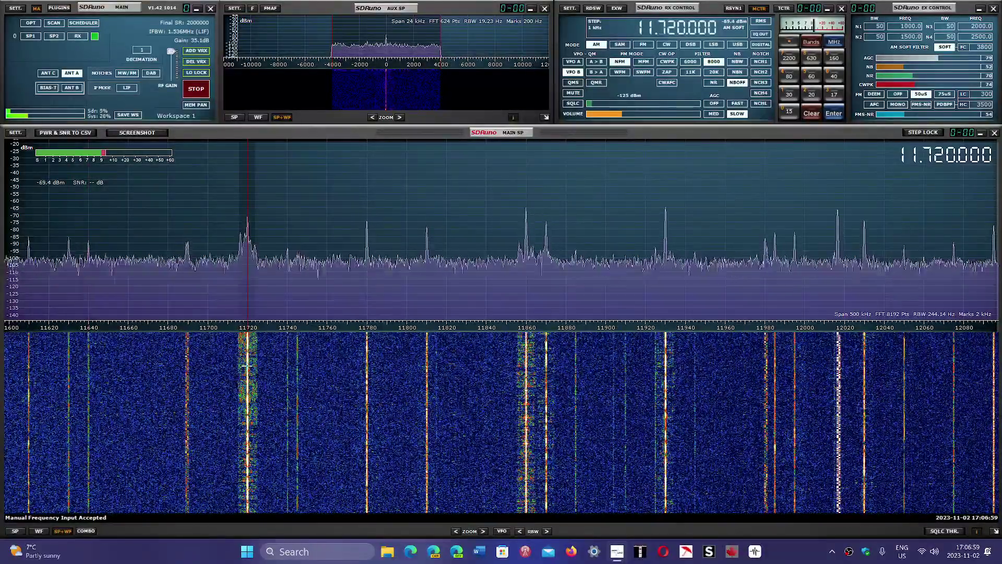
pyautogui.click(593, 114)
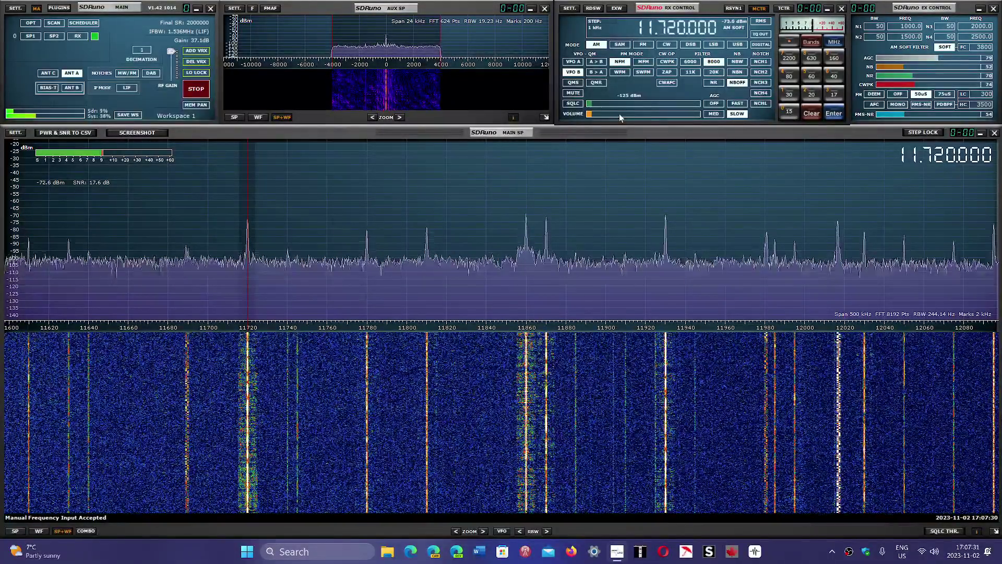
pyautogui.moveTo(620, 117); pyautogui.dragTo(626, 117)
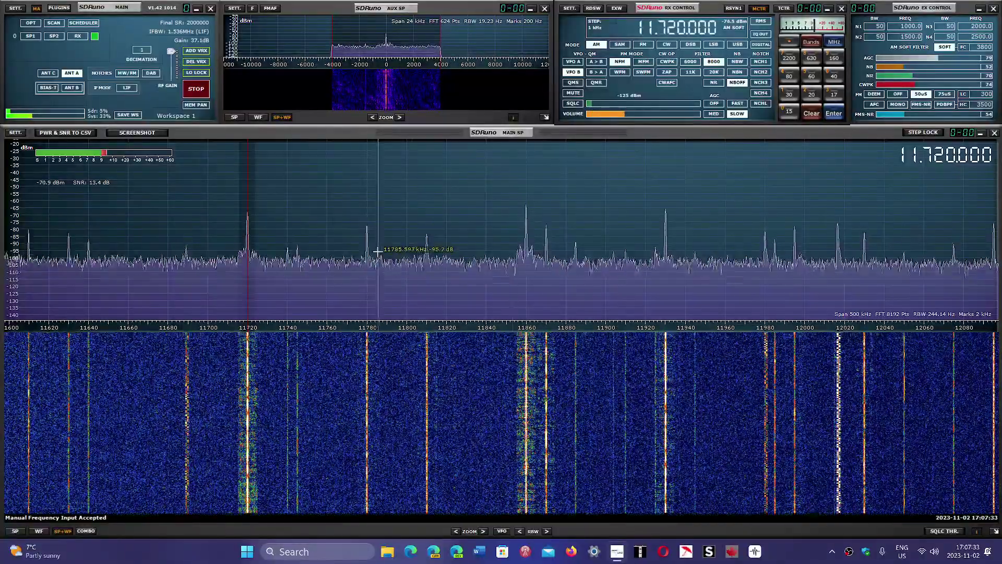
# - Tune through 11740 and 11745 kHz to 11780 kHz, then set the volume slightly louder
pyautogui.click(286, 377)
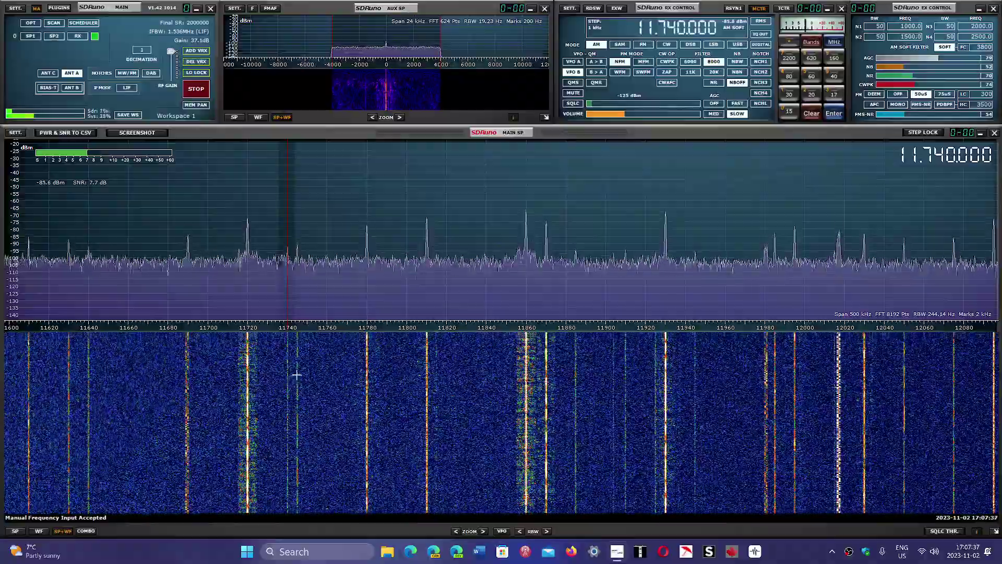
pyautogui.click(296, 375)
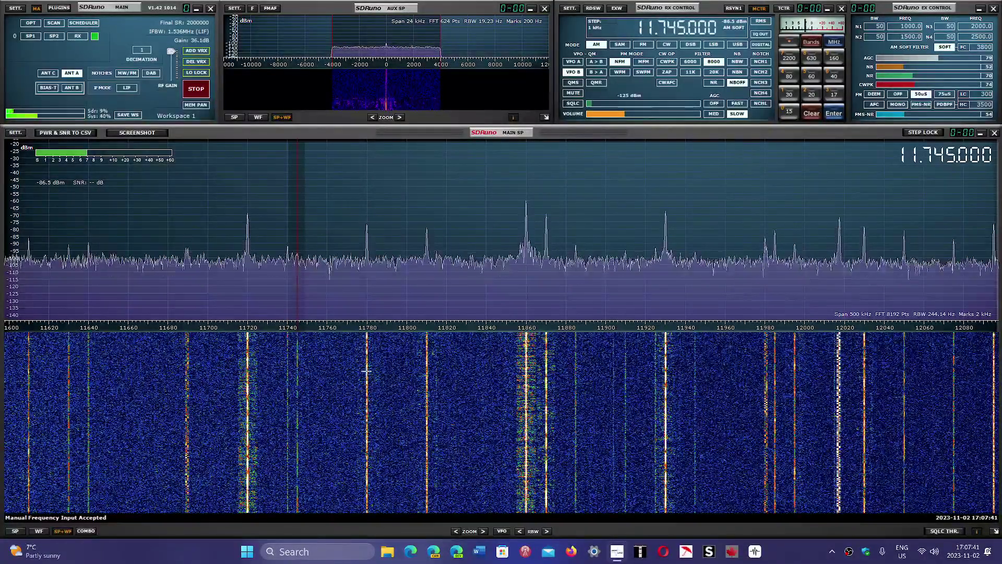
pyautogui.click(366, 371)
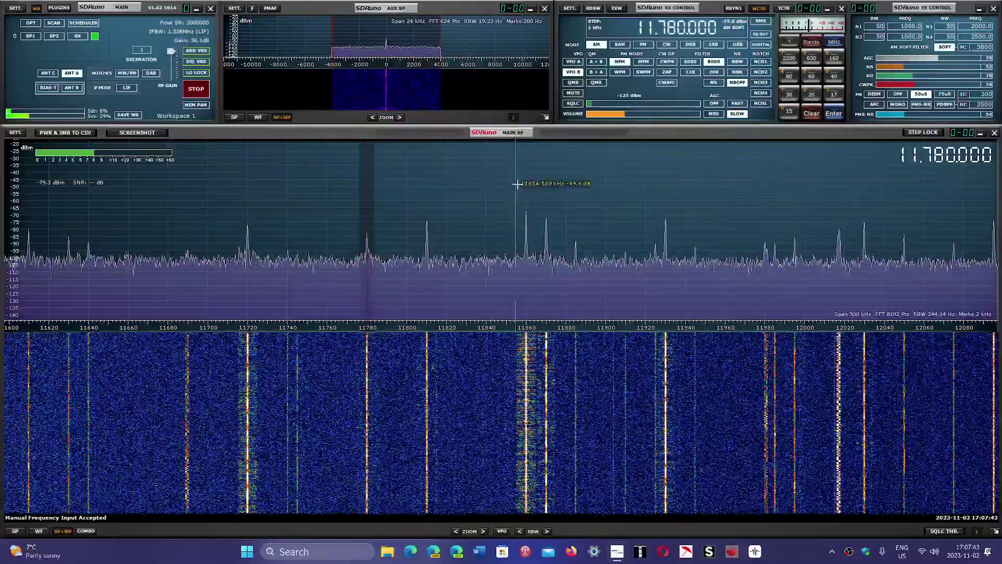
pyautogui.click(596, 114)
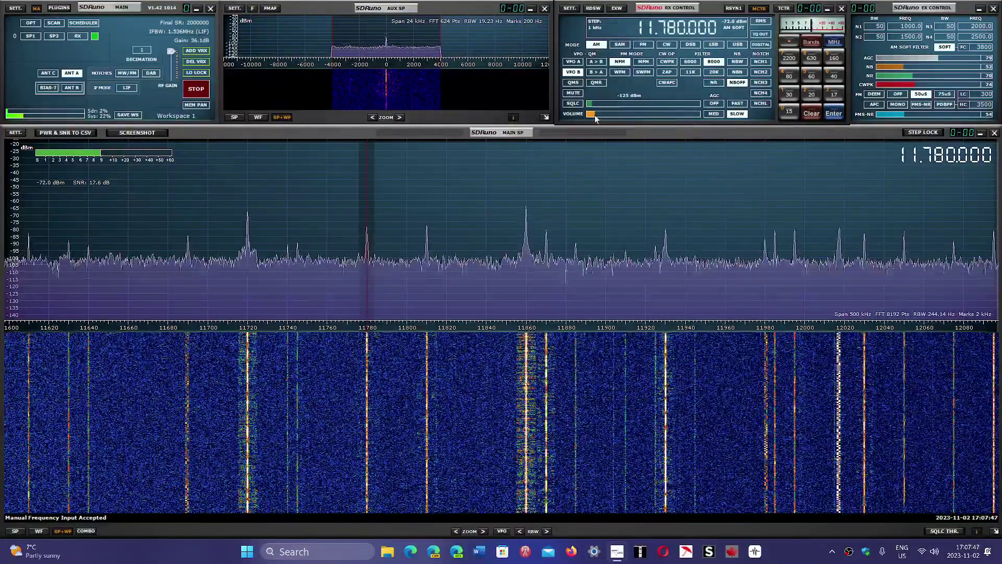
pyautogui.click(634, 116)
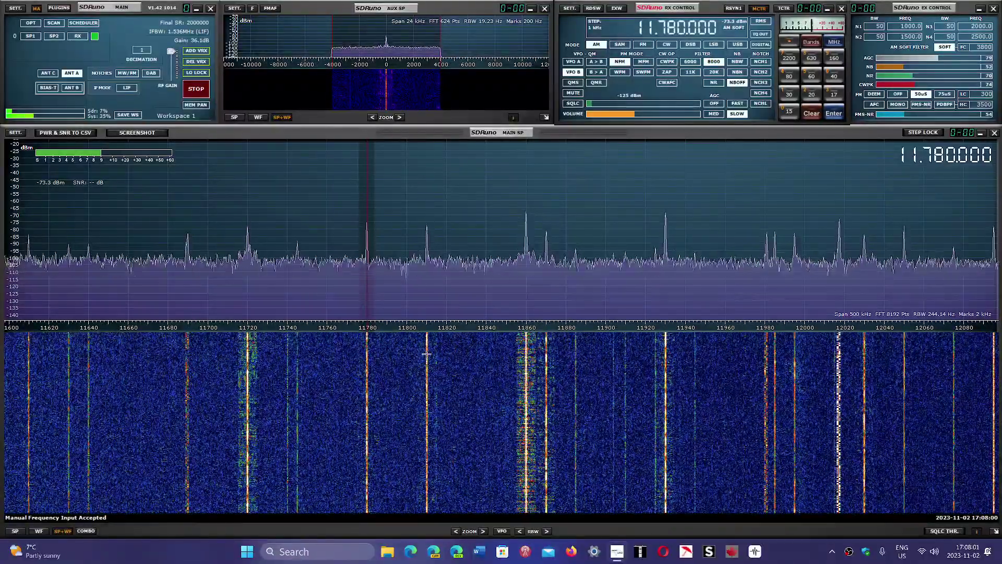
# - Tune to the 11810 kHz signal, lowering the volume and then raising it again
pyautogui.click(427, 354)
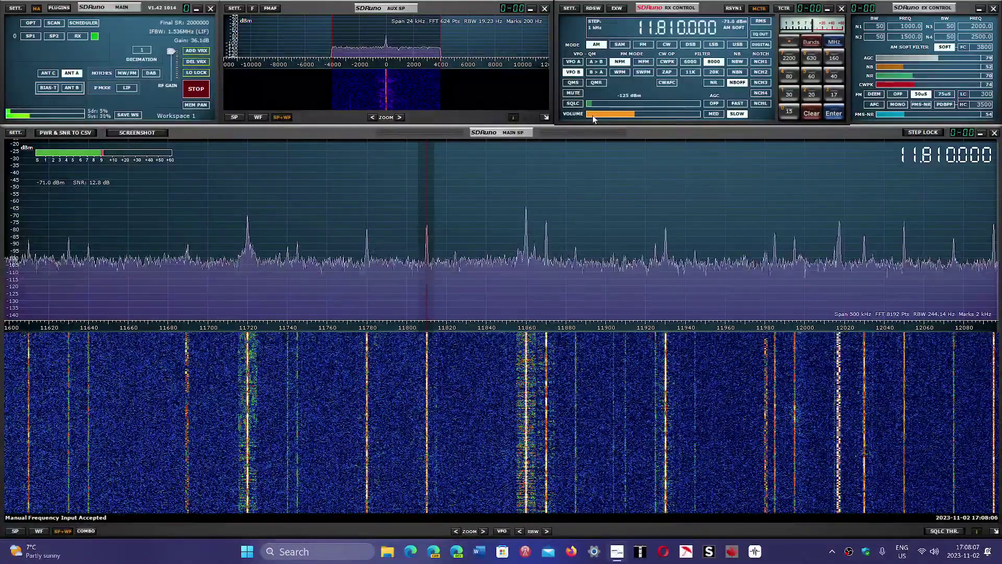
pyautogui.click(593, 116)
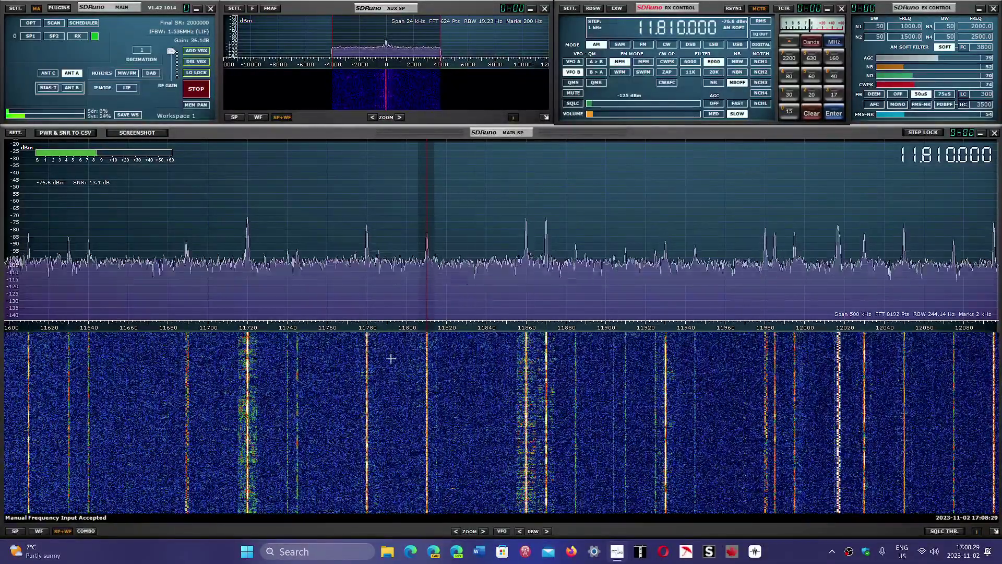
pyautogui.moveTo(647, 114); pyautogui.dragTo(631, 116)
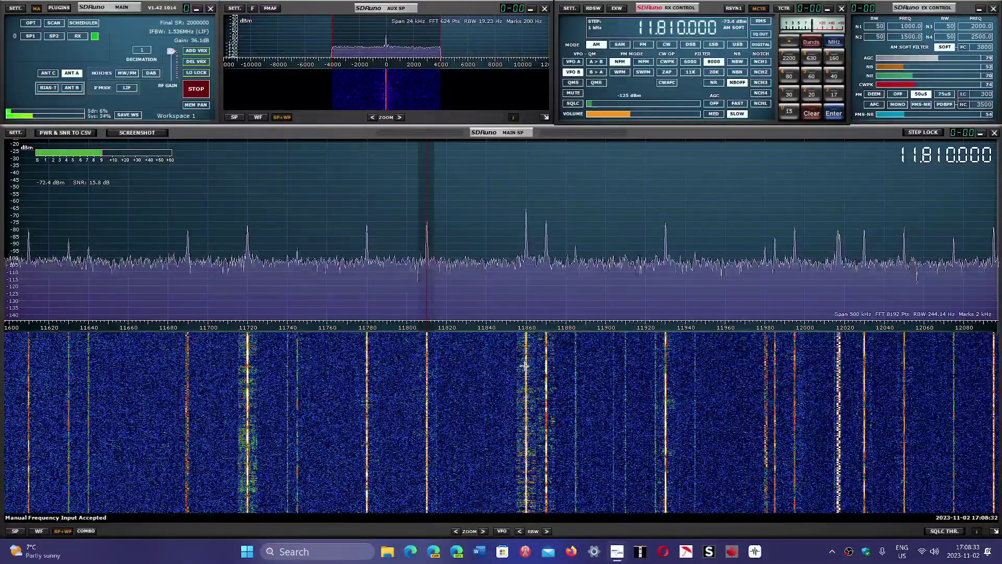
# - Stop at 11860 kHz, turn the volume nearly all the way down, then tune to 11870 kHz
pyautogui.click(526, 367)
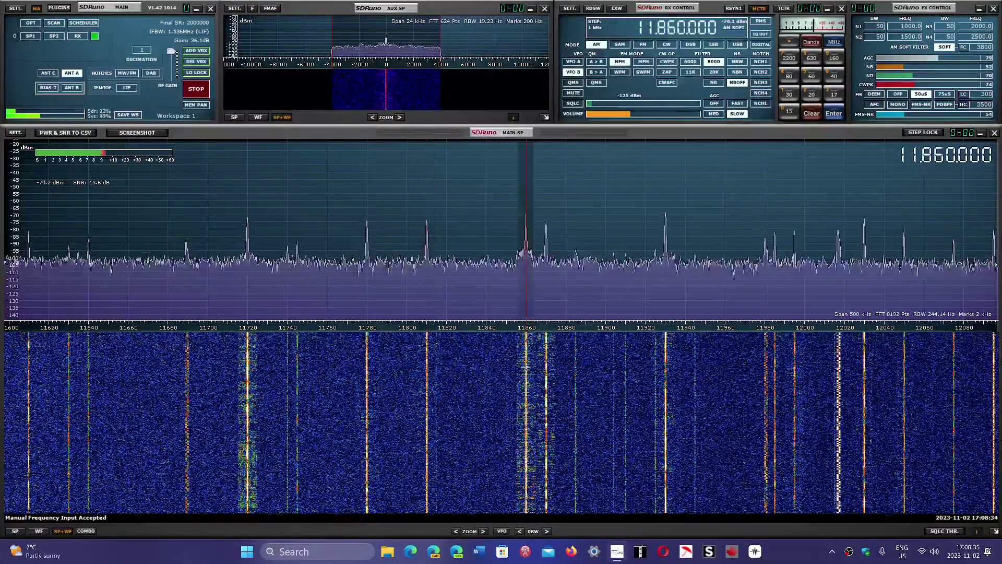
pyautogui.click(594, 114)
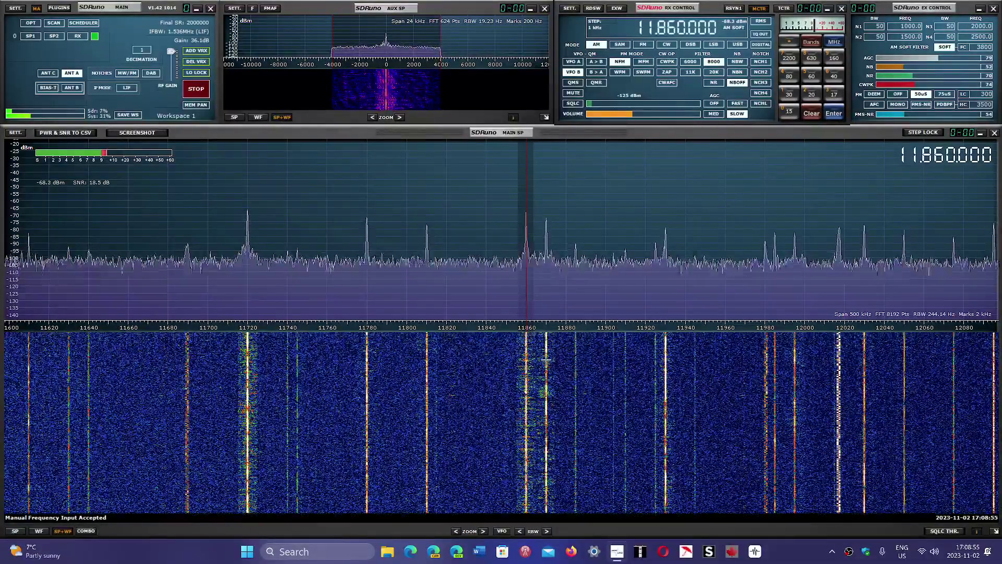
pyautogui.click(546, 359)
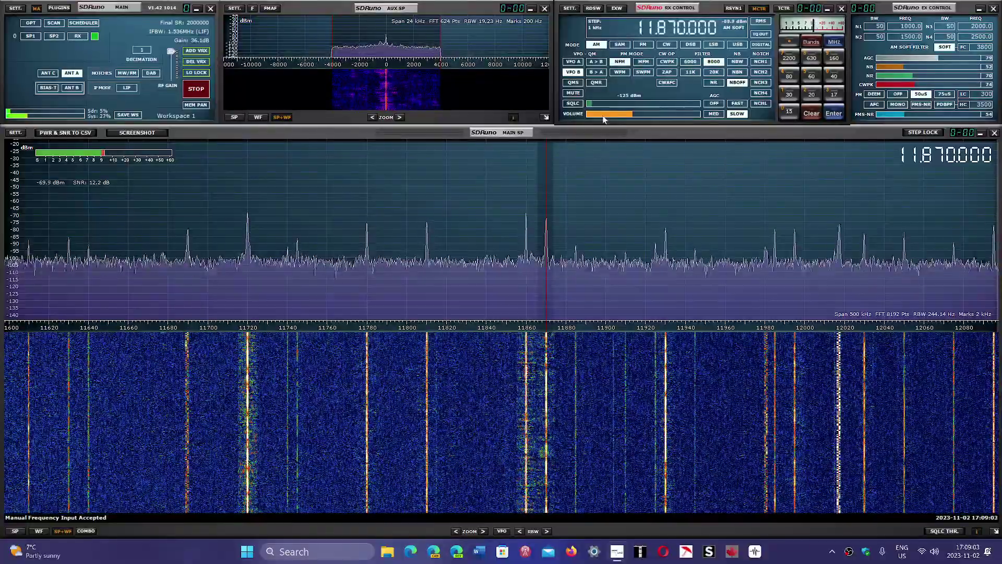
pyautogui.scroll(-6, 599, 113)
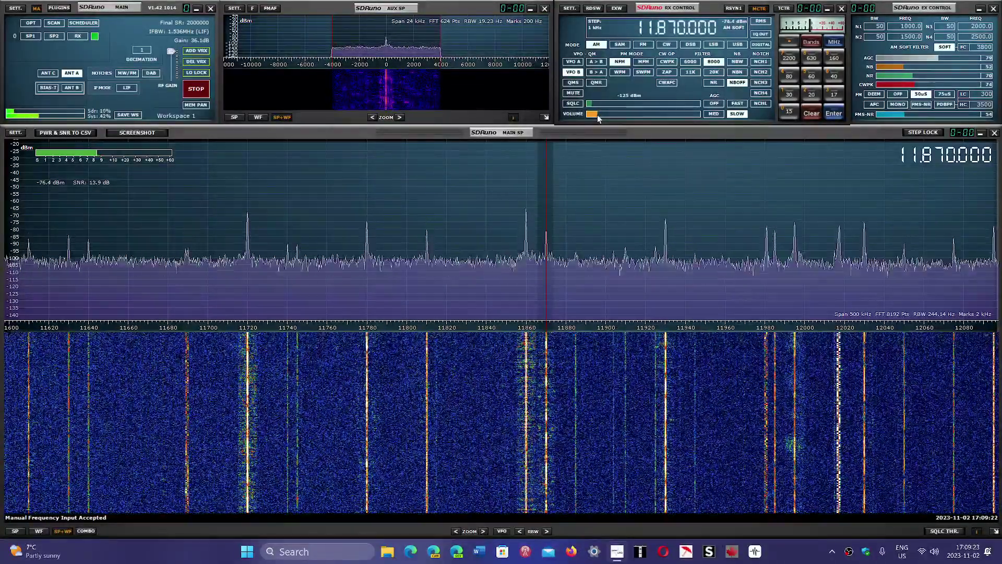
pyautogui.click(632, 114)
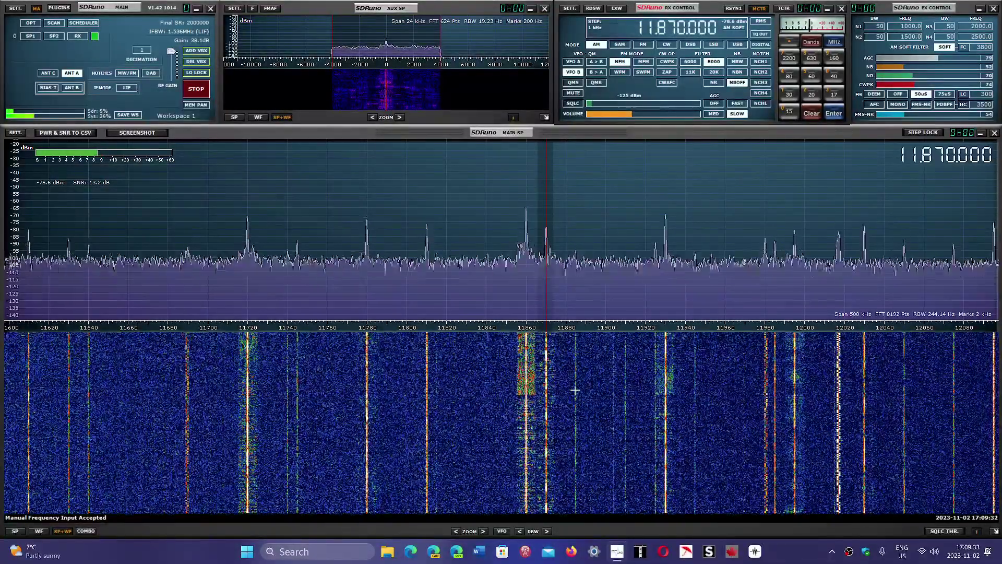
# - Tune via 11885 kHz to 11930 kHz, raise the volume, and set noise reduction to 113
pyautogui.click(575, 390)
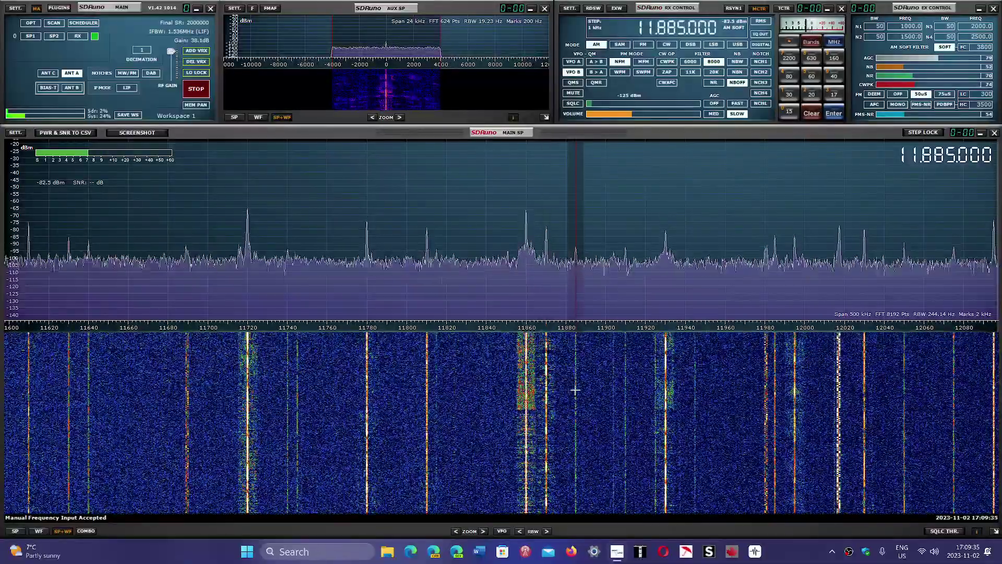
pyautogui.click(666, 381)
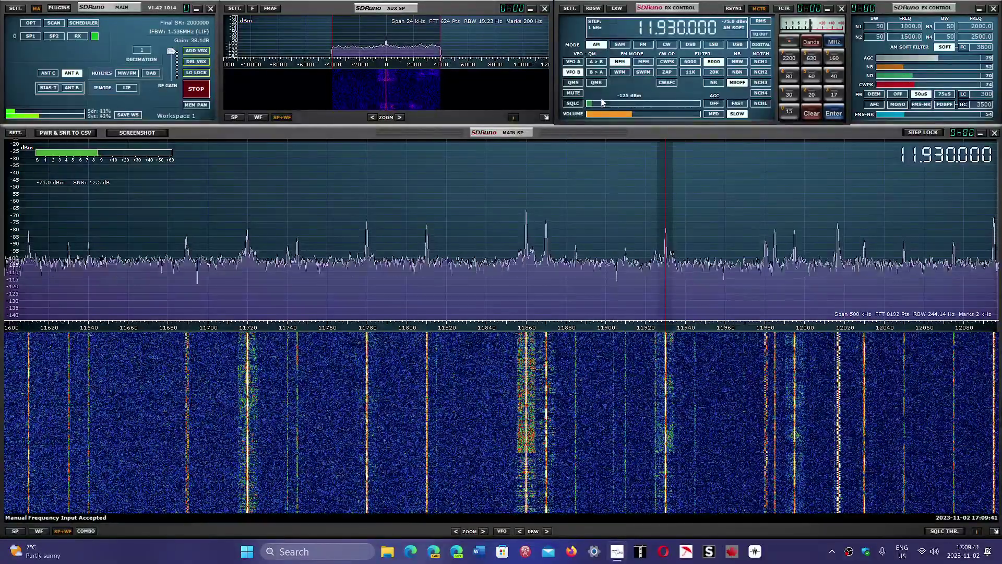
pyautogui.click(598, 115)
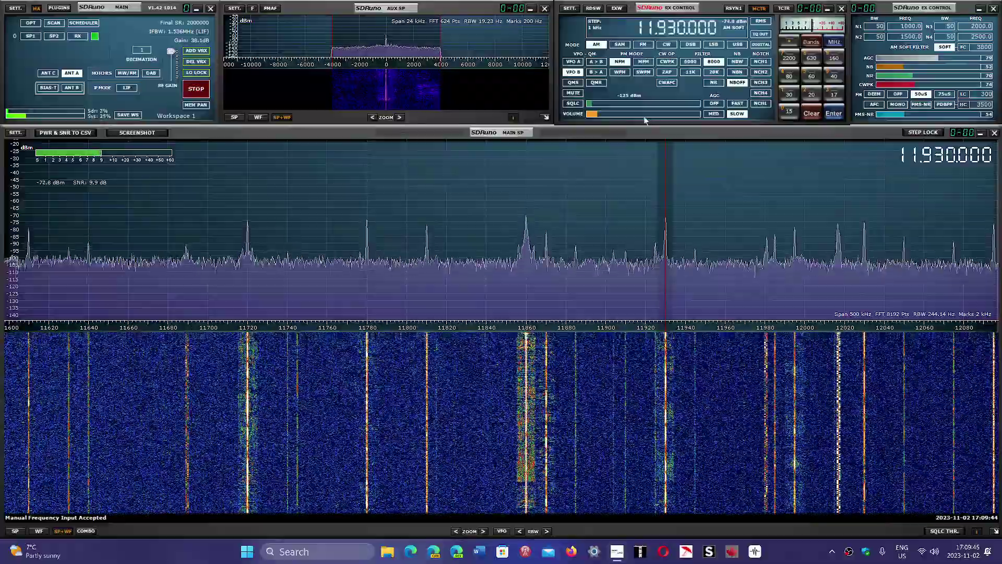
pyautogui.click(634, 113)
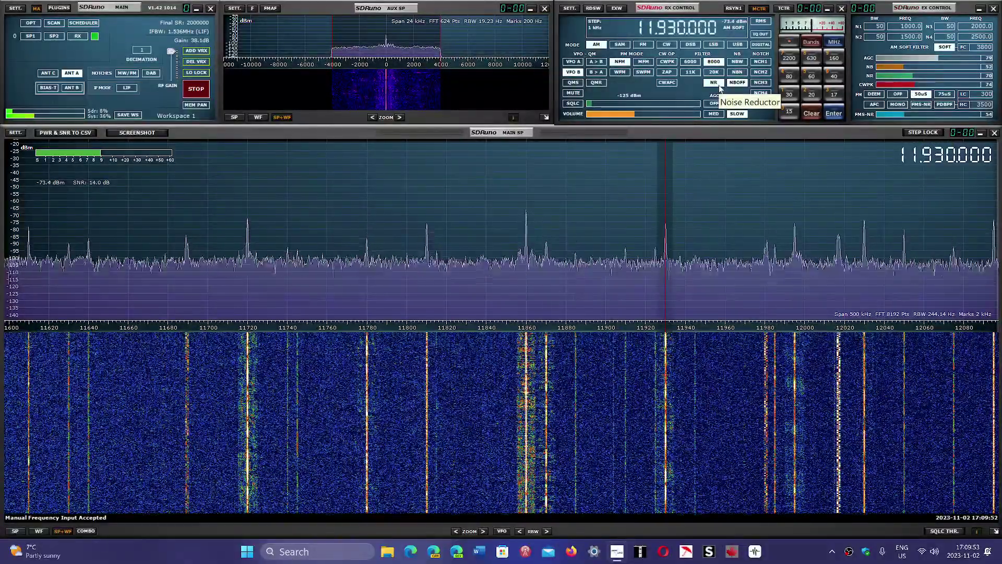
pyautogui.click(934, 77)
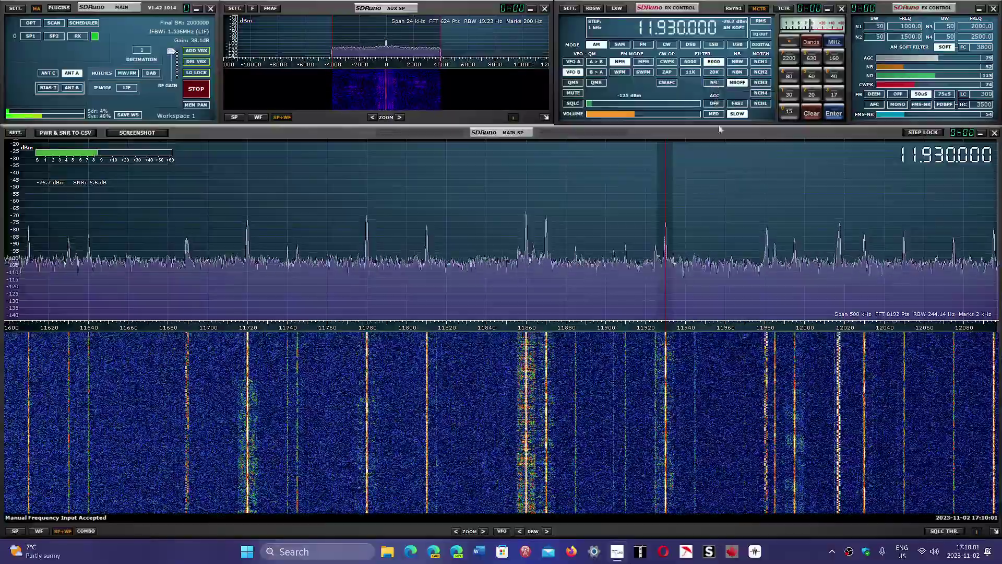
# - Tune to 11985 kHz, try USB with the volume lowered, then switch back to AM
pyautogui.click(774, 356)
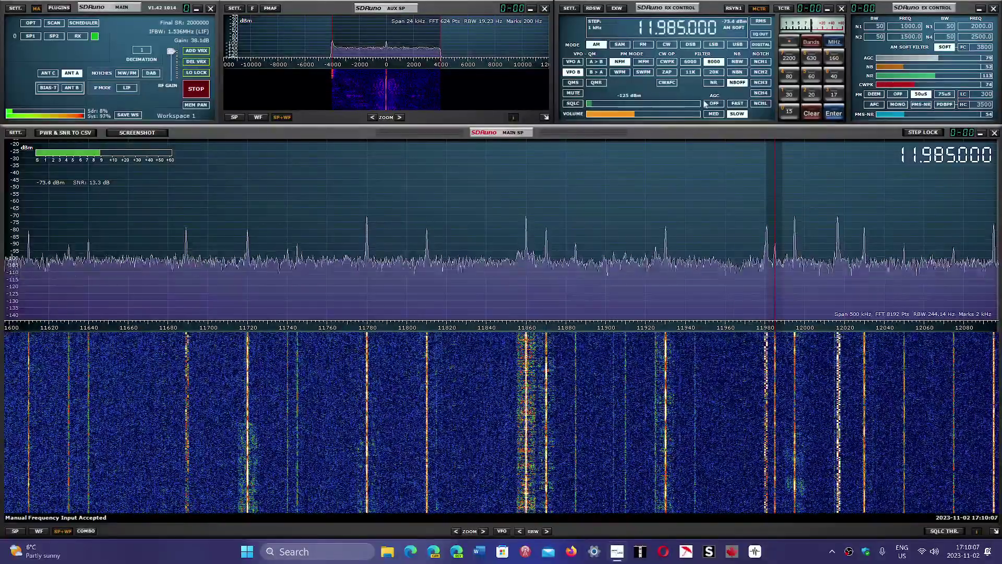
pyautogui.click(738, 45)
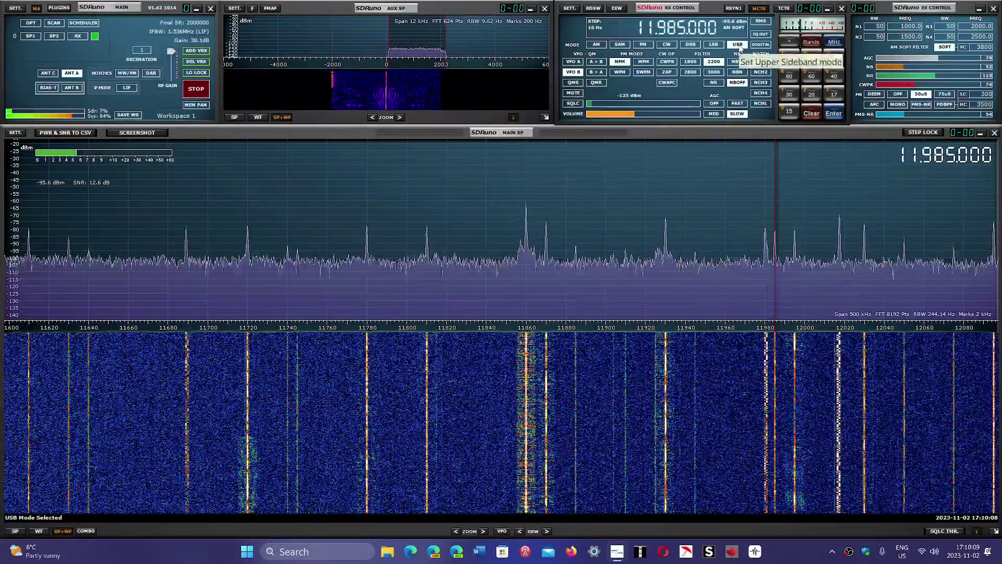
pyautogui.click(599, 116)
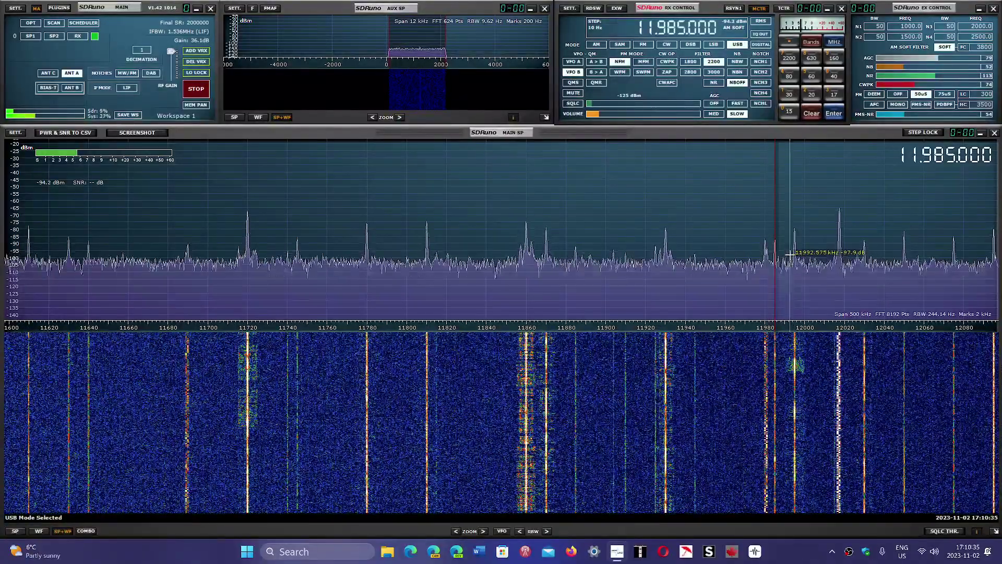
pyautogui.click(598, 45)
# - Tune to 11995 kHz in AM, toggle noise reduction, and bring the volume back to about a third
pyautogui.click(631, 114)
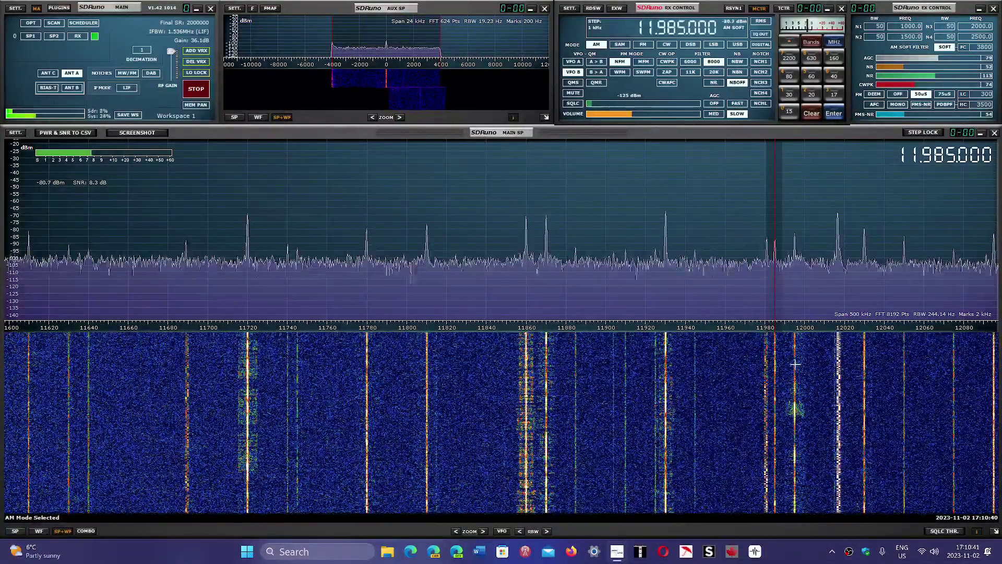
pyautogui.click(793, 364)
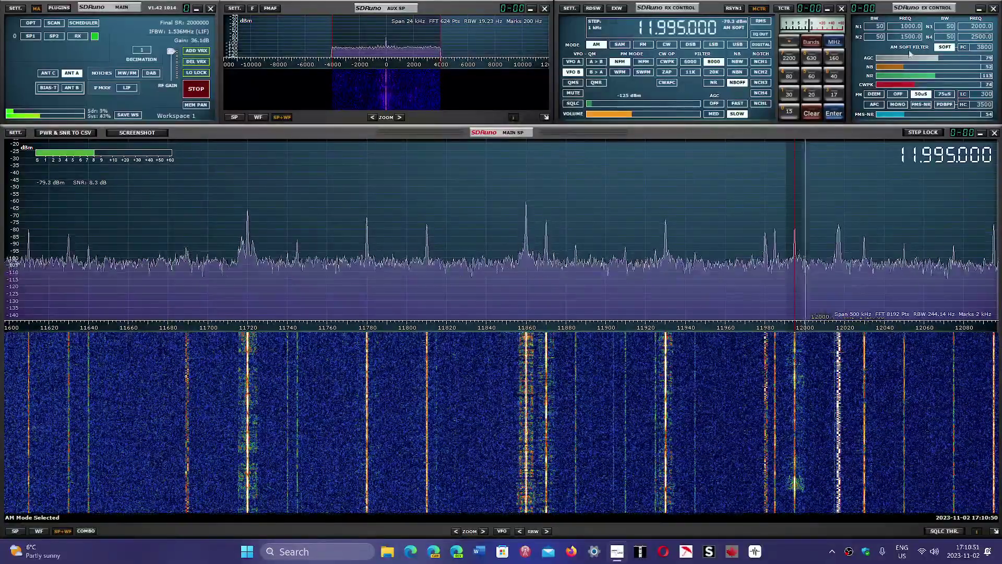
pyautogui.click(714, 84)
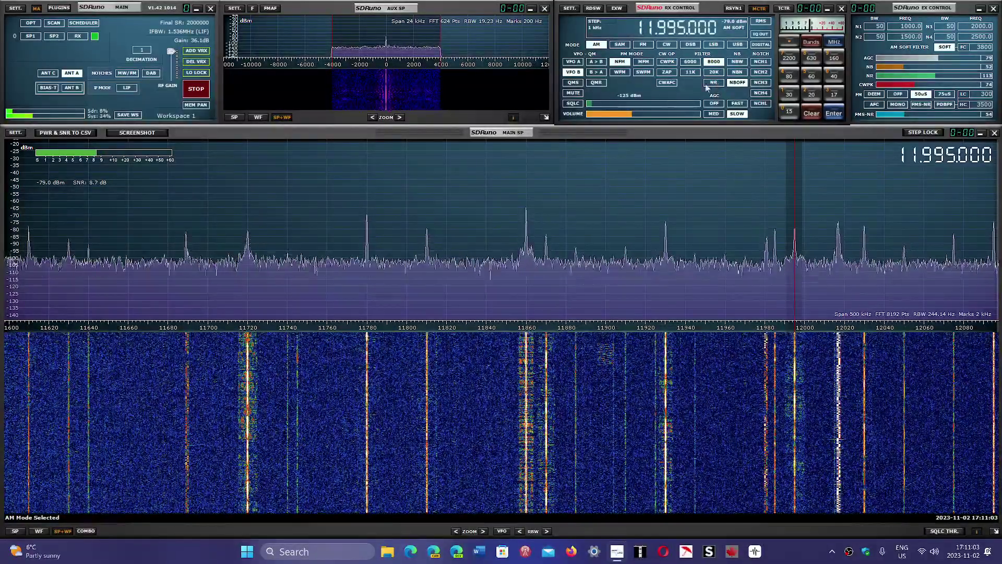
pyautogui.moveTo(601, 115); pyautogui.dragTo(596, 116)
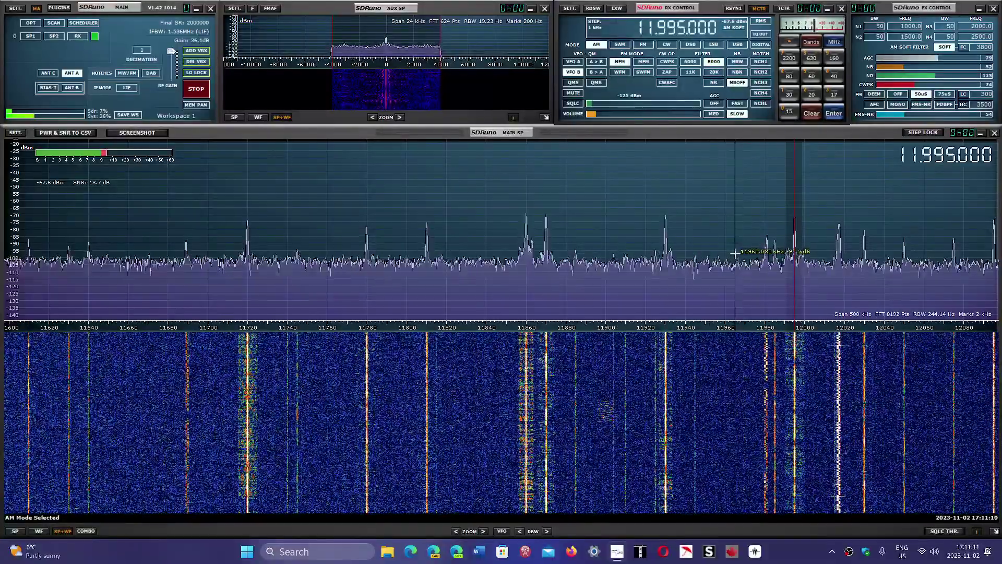
pyautogui.click(629, 115)
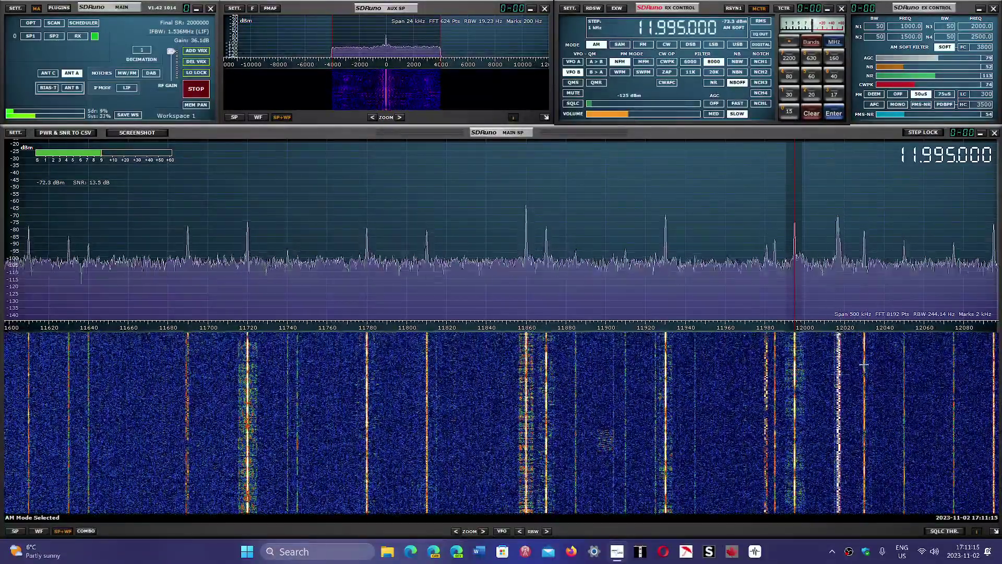
# - Stop at 12030 kHz, turn the volume low, then tune to 12050 kHz in AM
pyautogui.click(864, 362)
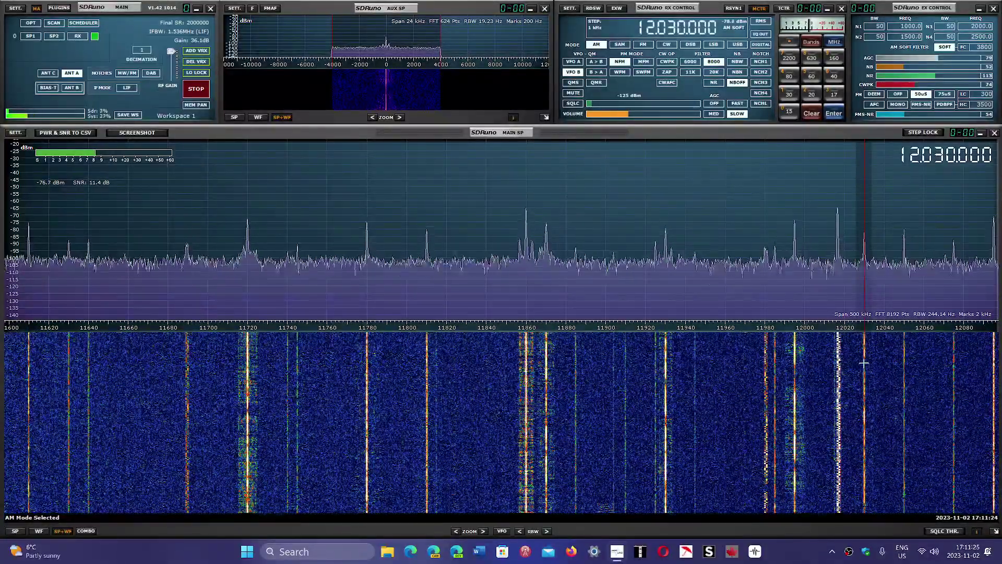
pyautogui.click(607, 120)
pyautogui.moveTo(607, 120); pyautogui.dragTo(600, 119)
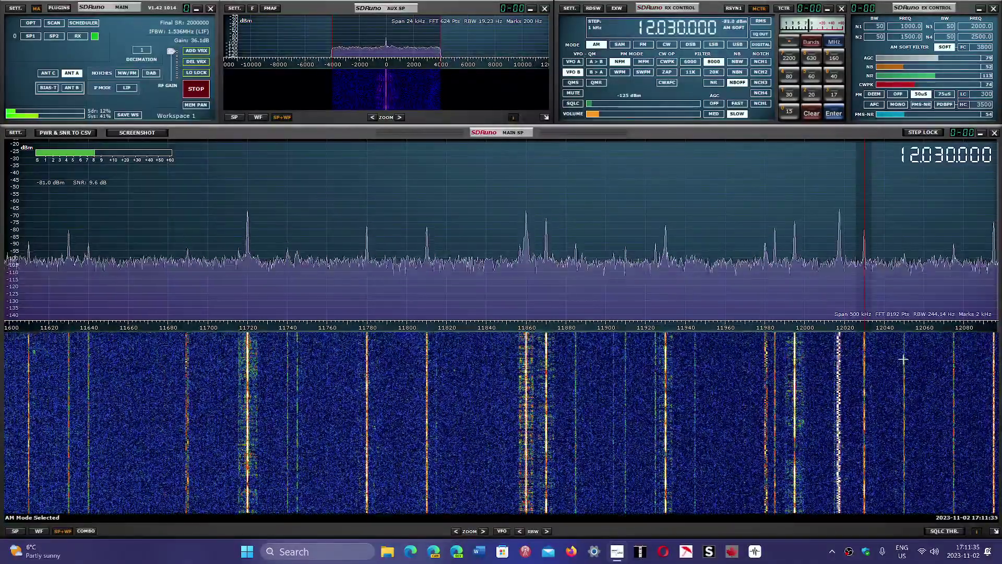
pyautogui.click(905, 284)
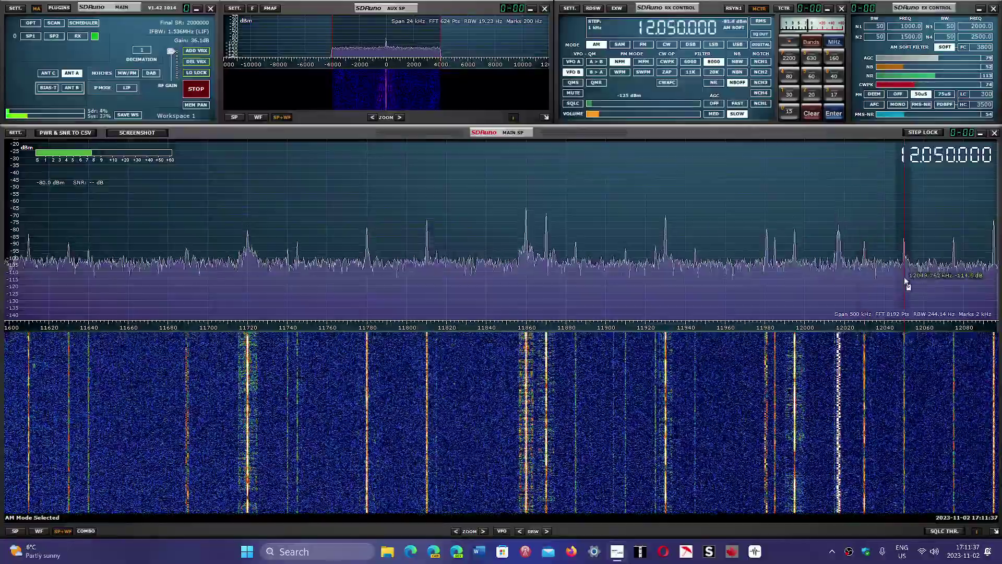
pyautogui.click(642, 115)
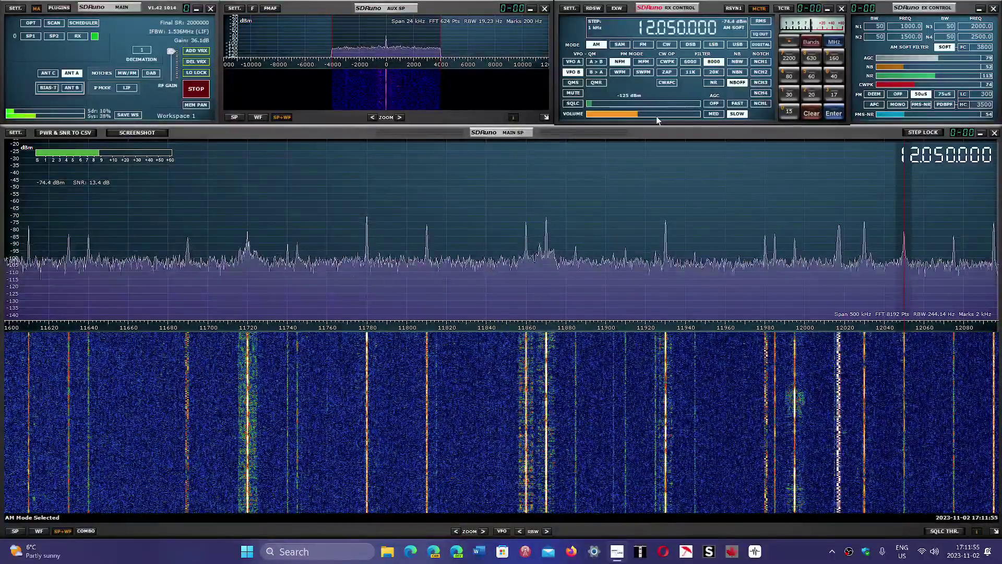
pyautogui.click(595, 114)
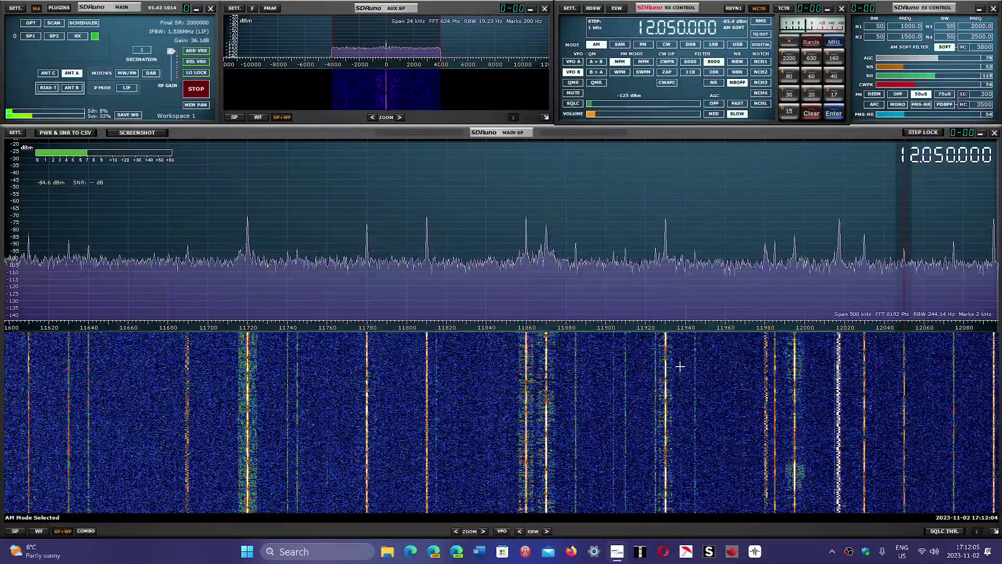
# - Stop at 12075 kHz, leave the volume low after a brief raise, then tune to 12095 kHz
pyautogui.click(954, 366)
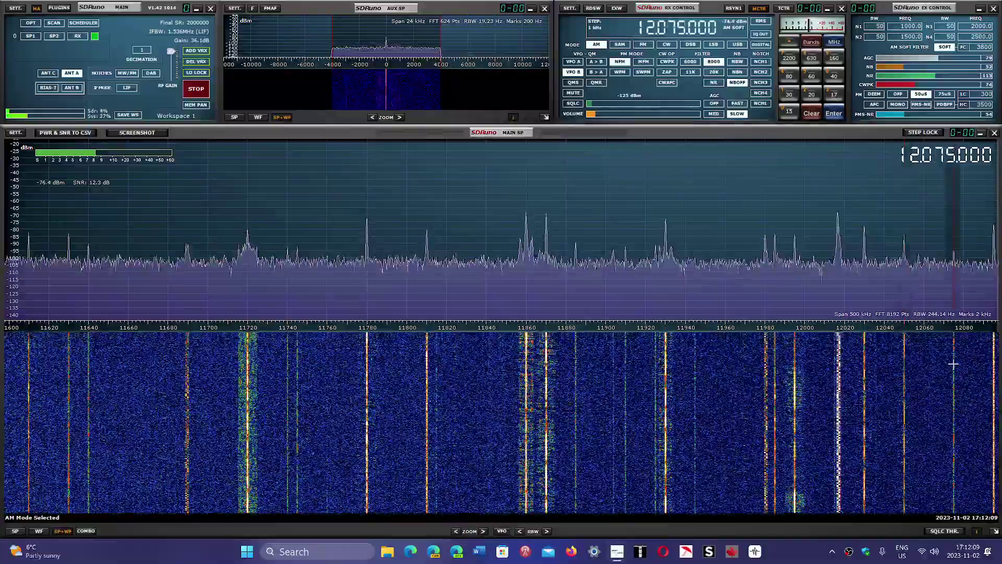
pyautogui.click(627, 113)
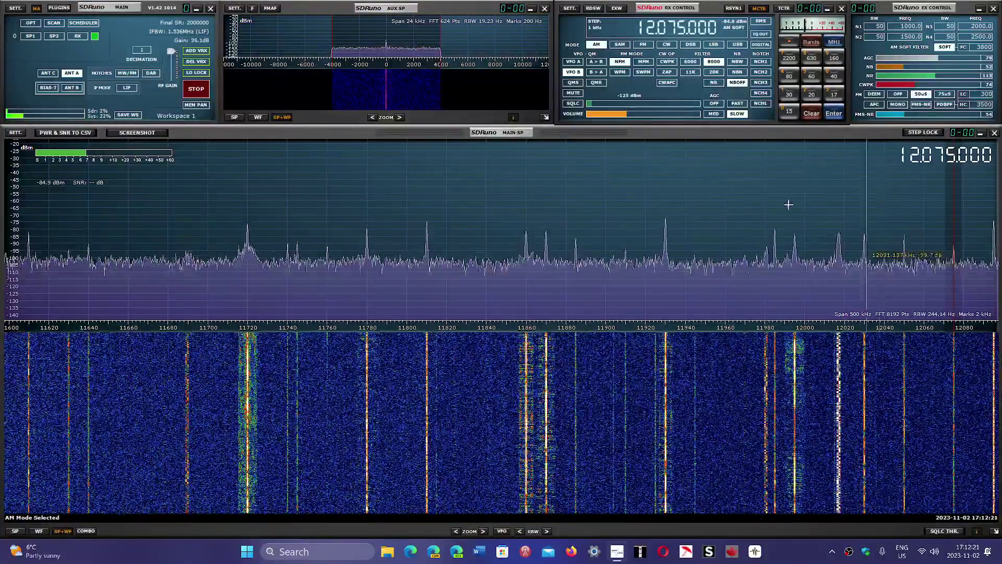
pyautogui.click(599, 115)
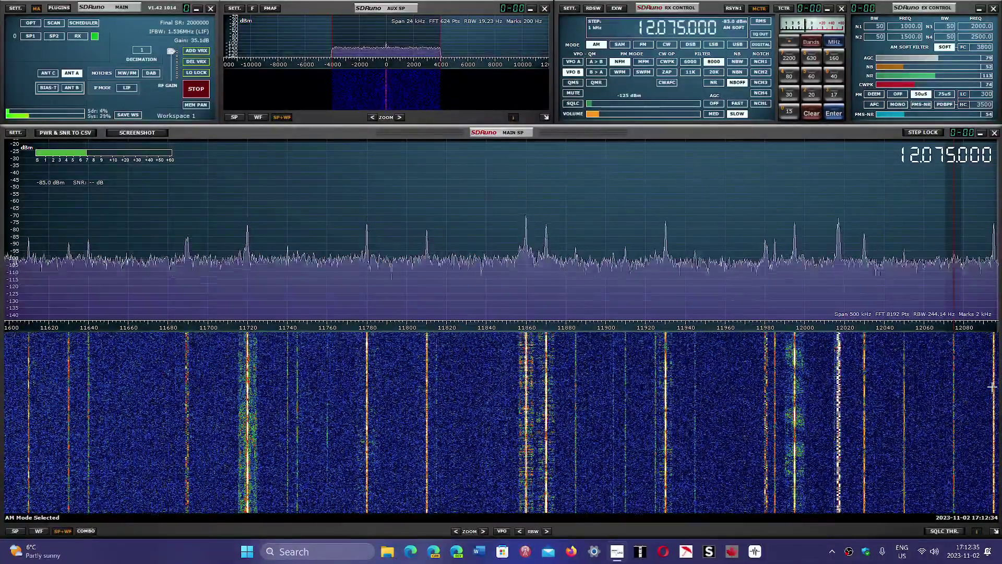
pyautogui.click(994, 266)
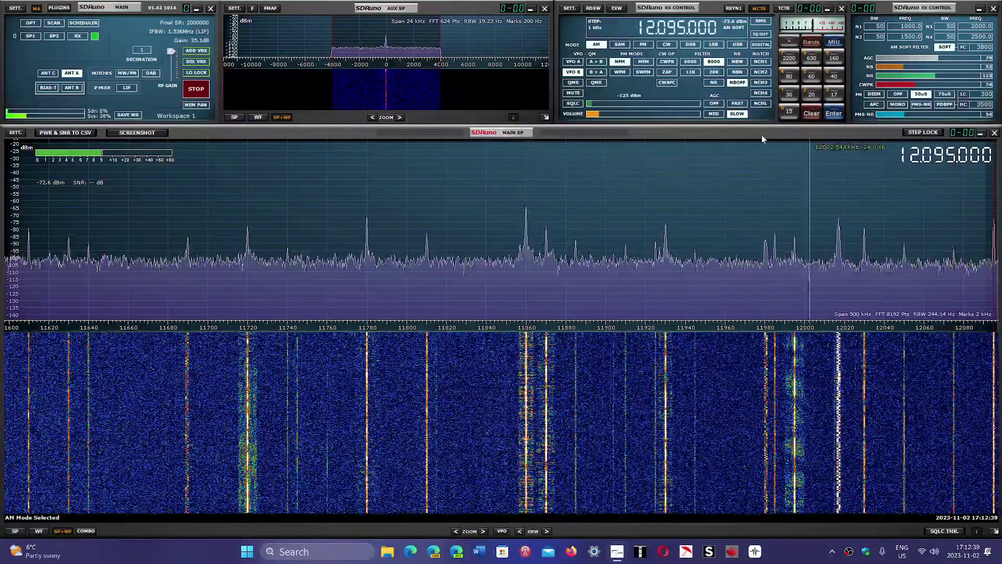
pyautogui.click(634, 116)
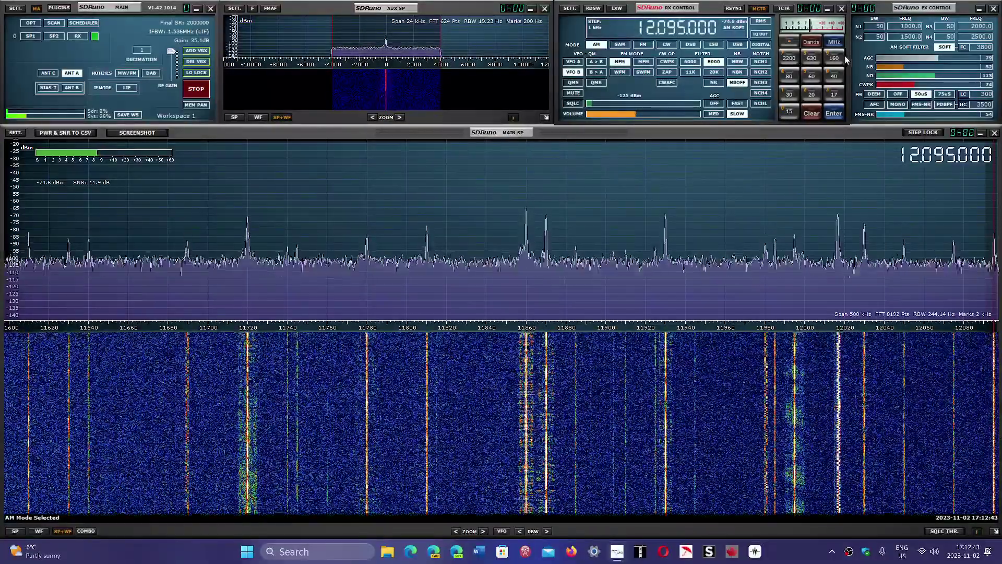
pyautogui.click(714, 83)
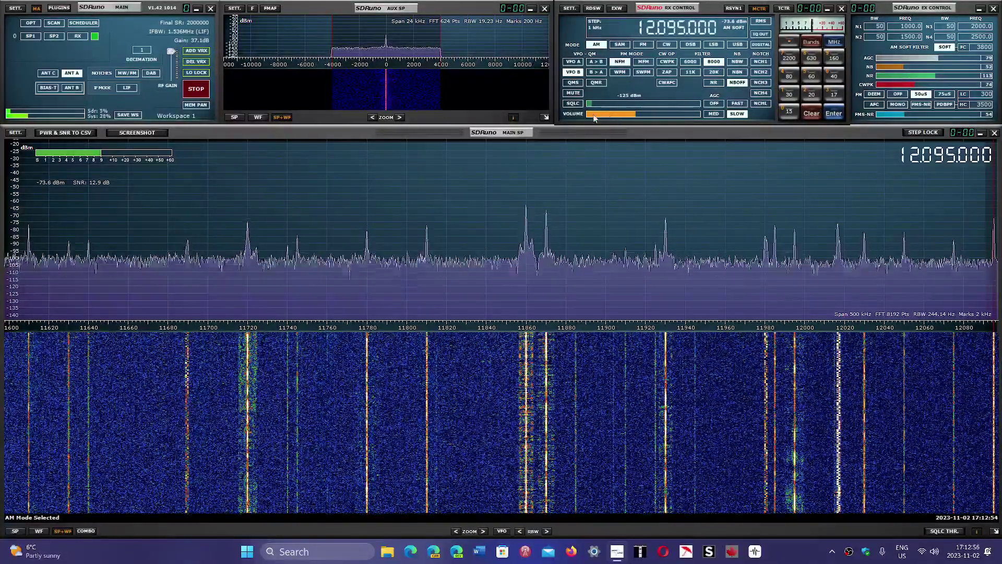
pyautogui.click(590, 115)
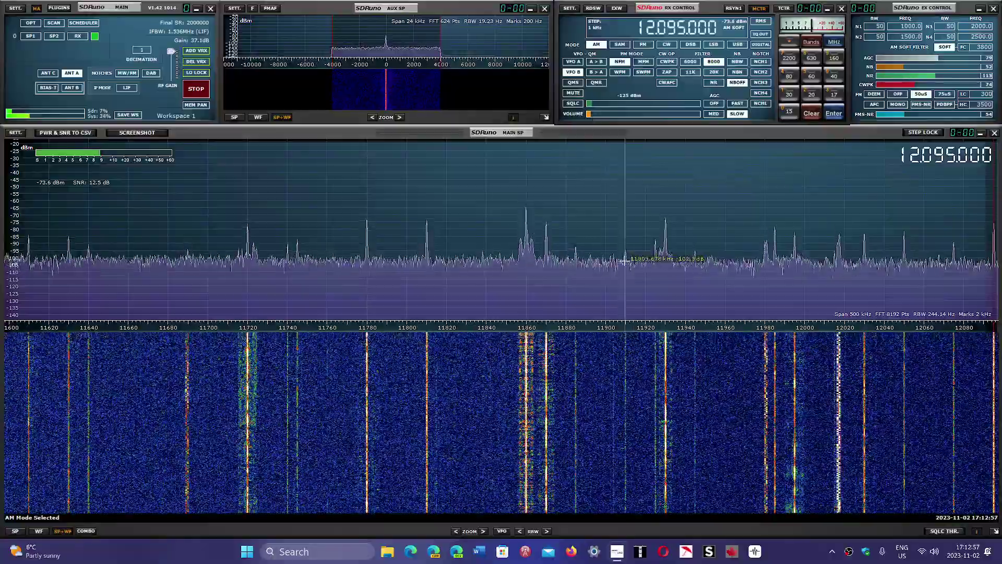
# - Pan the spectrum and waterfall down to cover about 11580–12060 kHz
pyautogui.moveTo(635, 328)
pyautogui.mouseDown()
pyautogui.moveTo(479, 333)
pyautogui.moveTo(681, 345)
pyautogui.mouseUp()
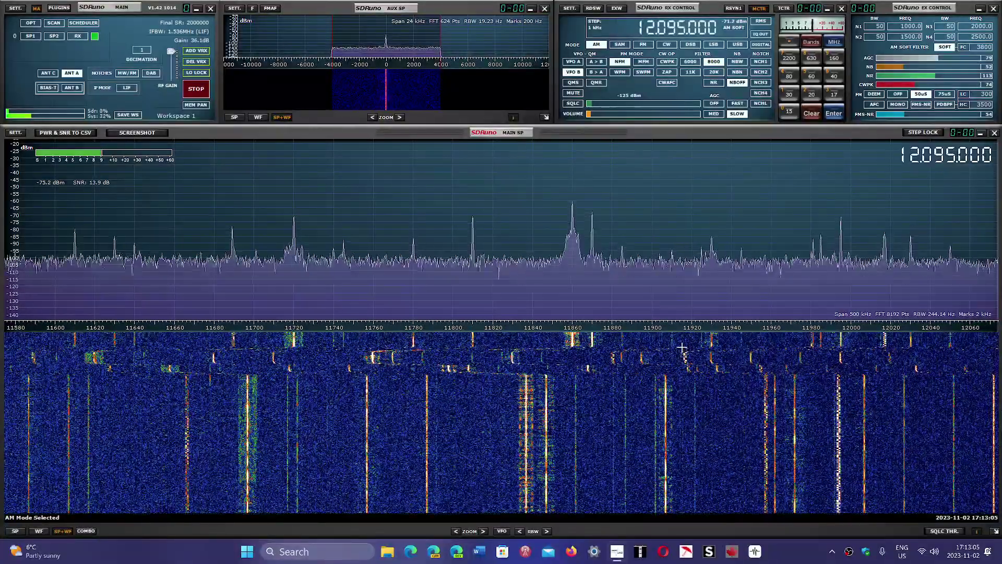